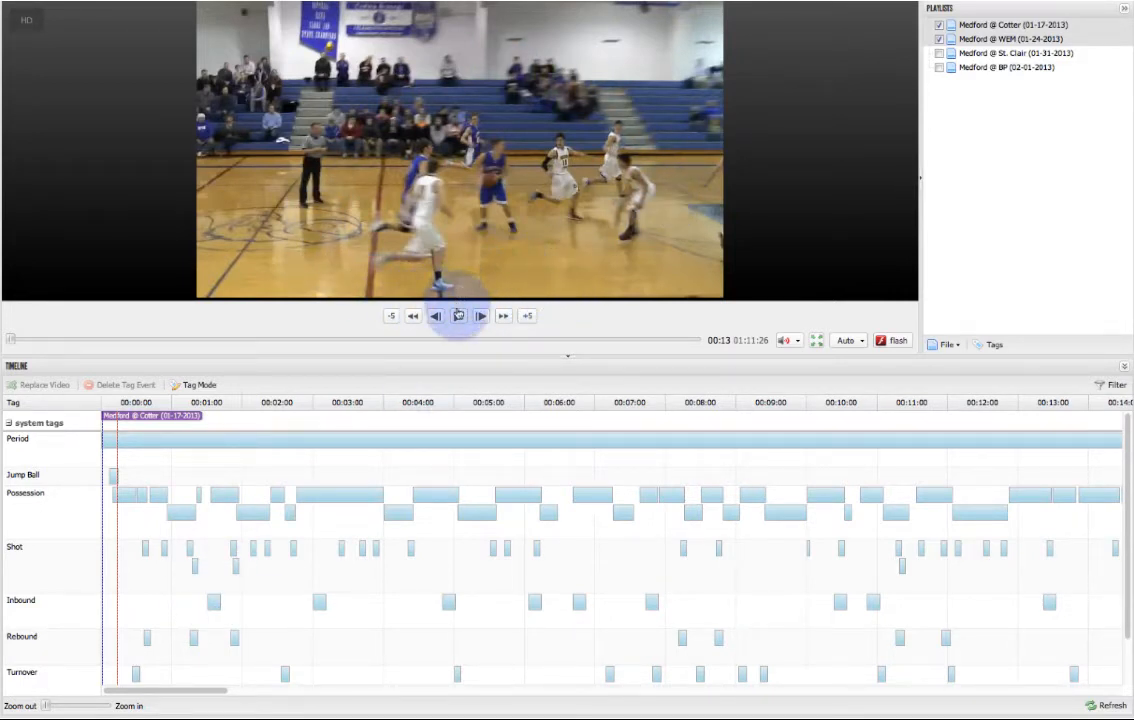
Step: Play the Medford @ Cotter game video, try rewinding, stepping forward and skipping five seconds both ways, and pause it
left_click(458, 316)
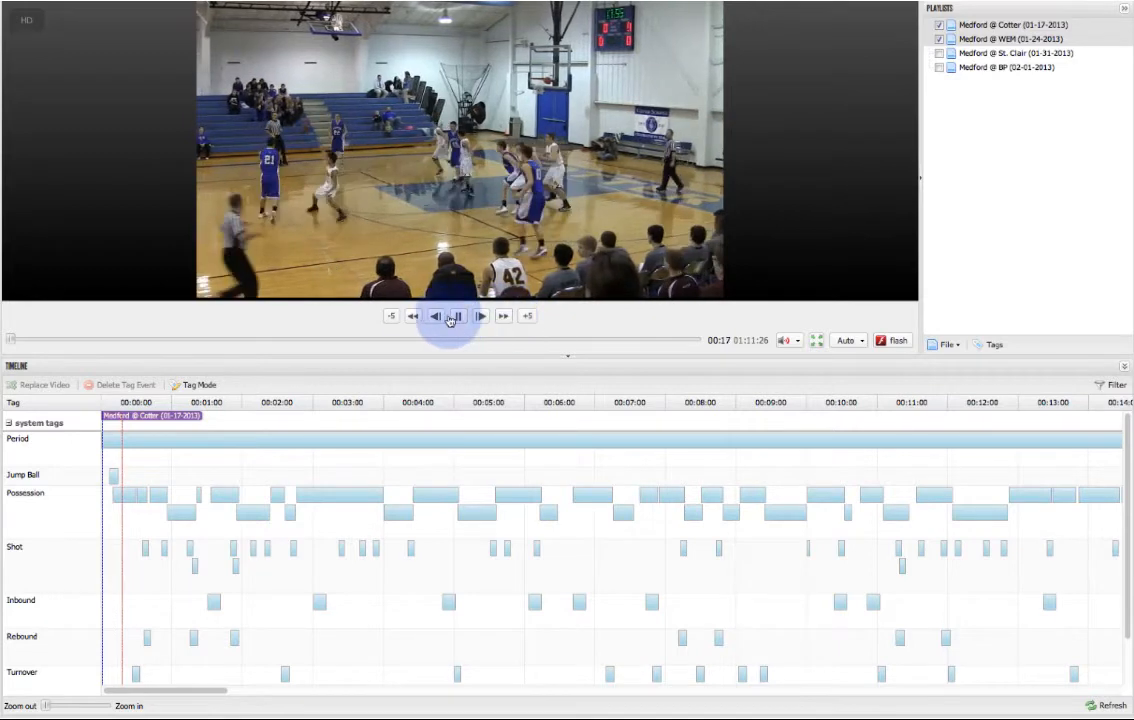
left_click(413, 317)
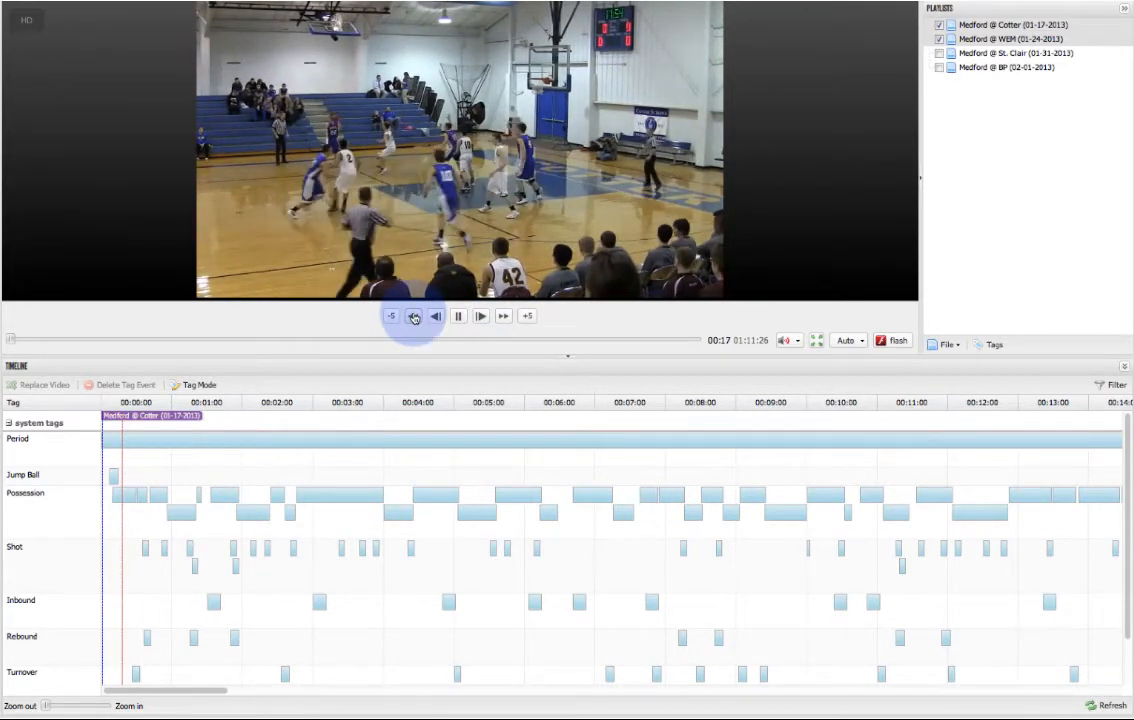
left_click(476, 317)
left_click(527, 316)
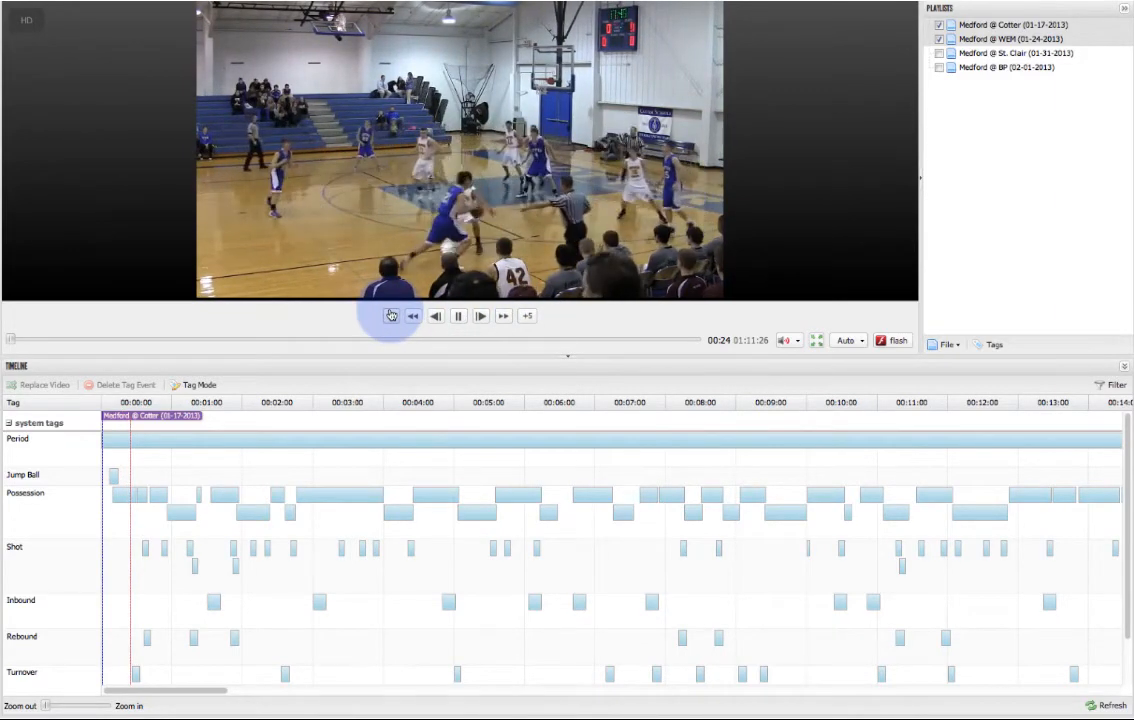
left_click(391, 316)
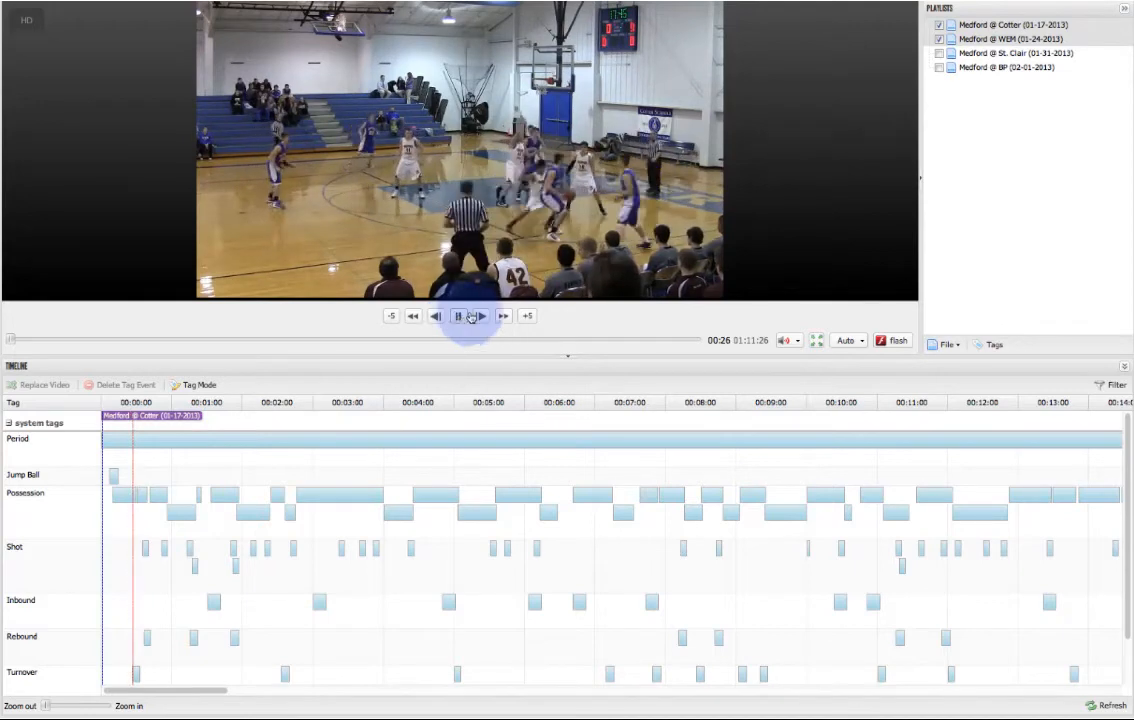
left_click(459, 318)
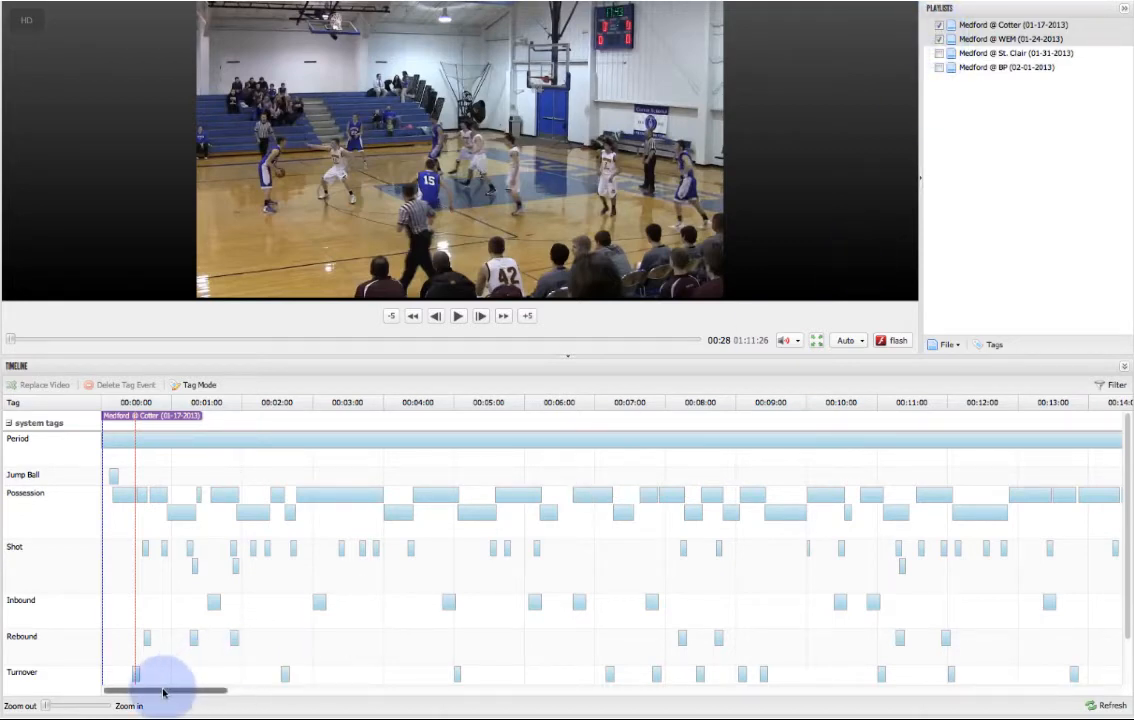
Step: Browse the tagged events along the timeline and look over the file options available for the playlists
left_click_drag(165, 690, 437, 690)
left_click_drag(370, 700, 161, 711)
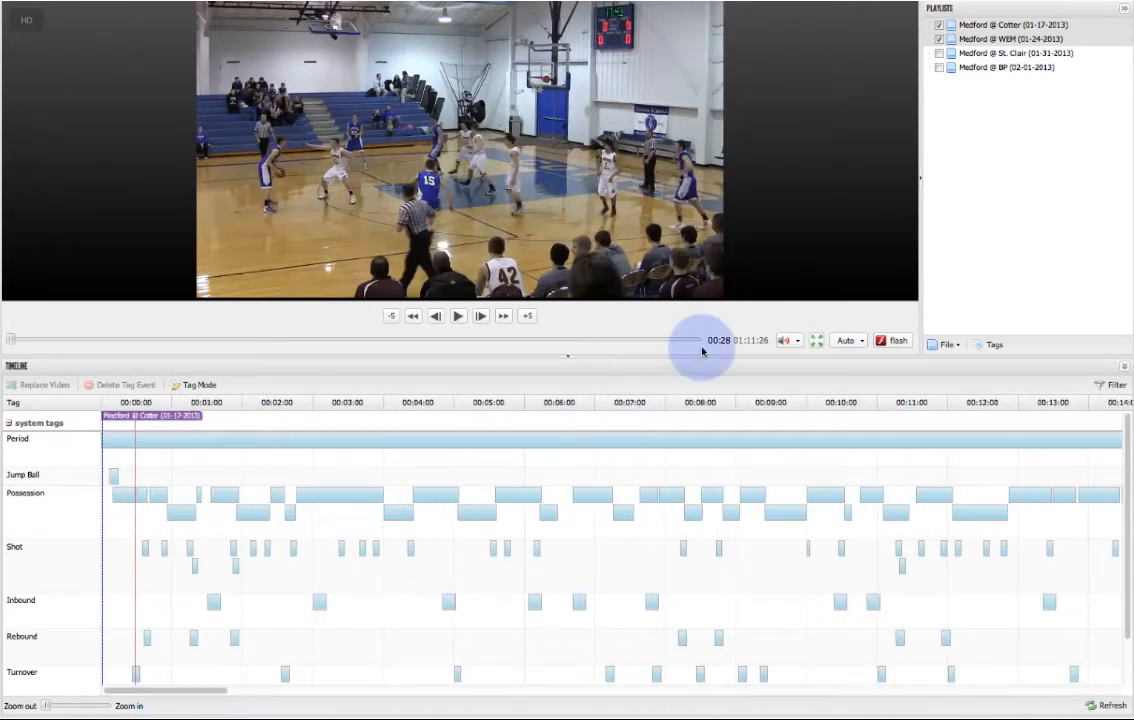
left_click(948, 346)
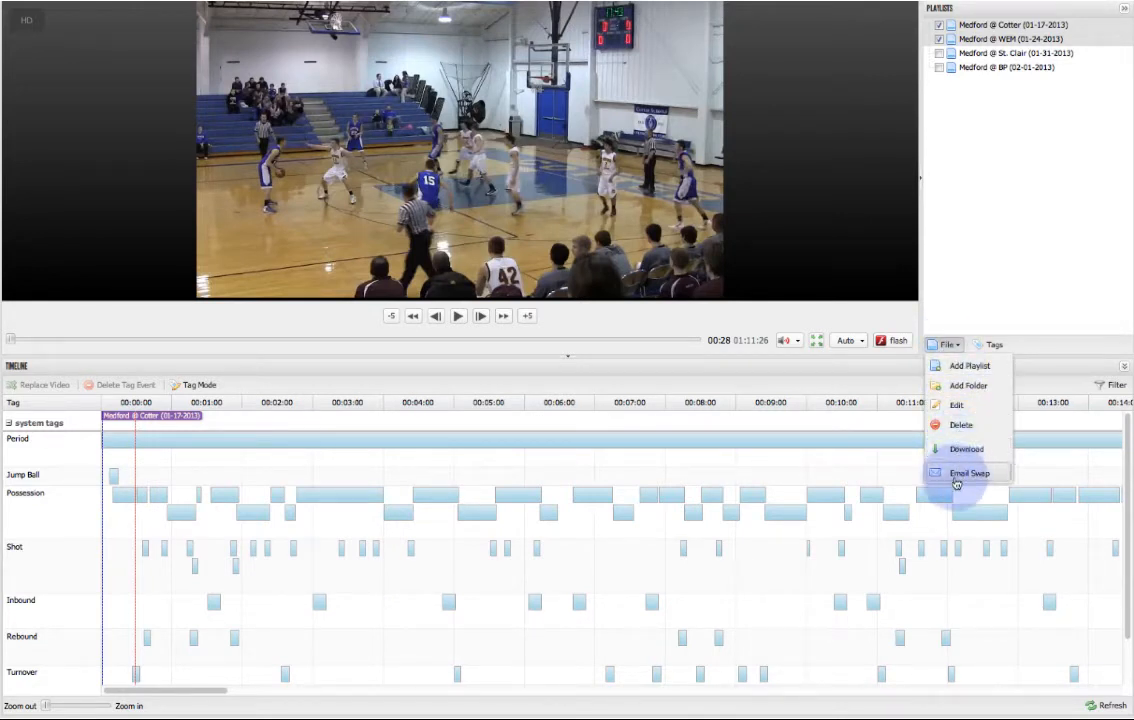
left_click(882, 376)
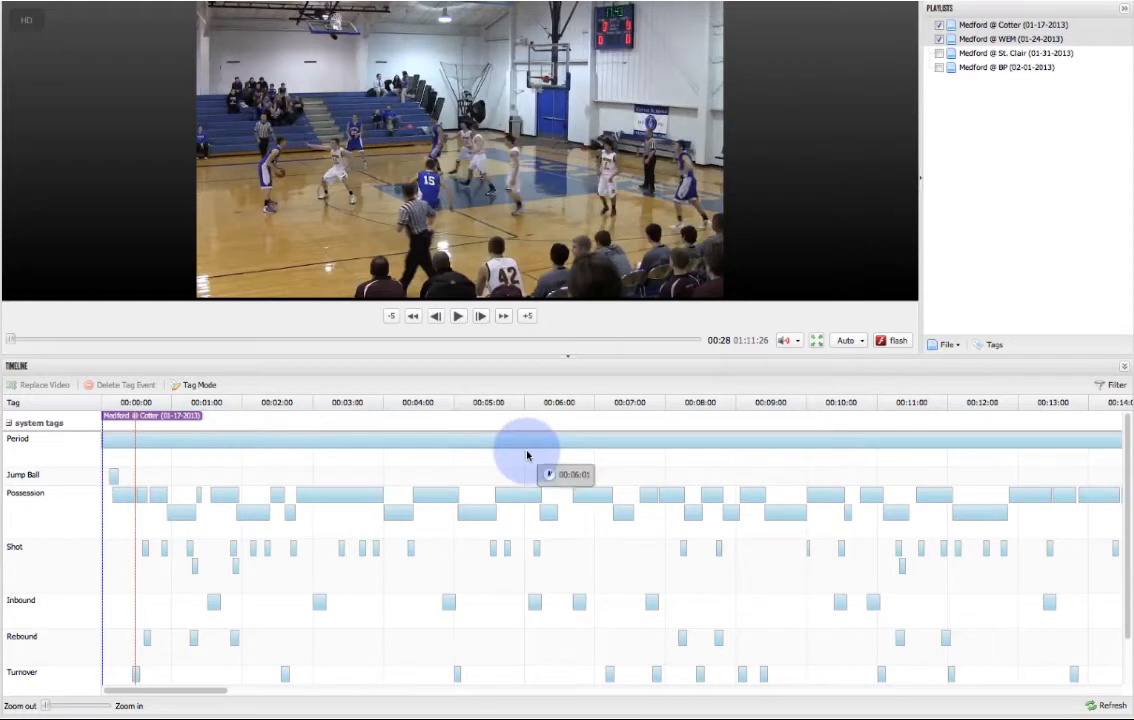
left_click(942, 344)
left_click(872, 377)
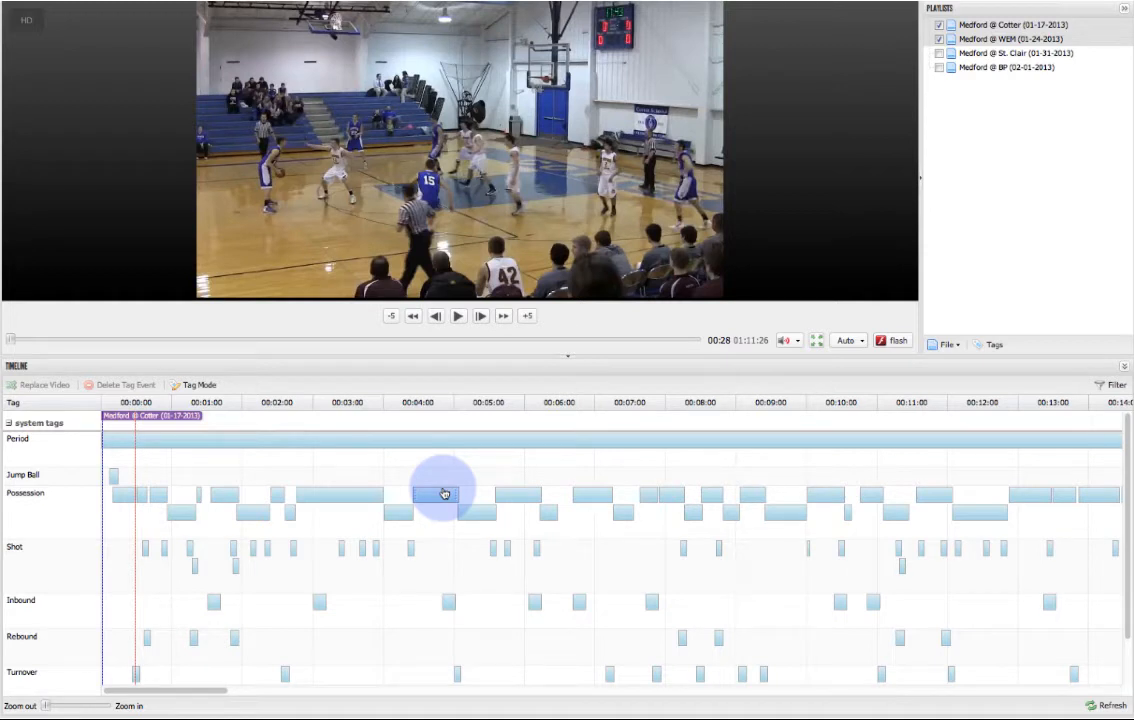
Step: Examine the timeline through to the Medford @ WEM game, and jump playback to two points in the Cotter game
left_click_drag(444, 494, 363, 577)
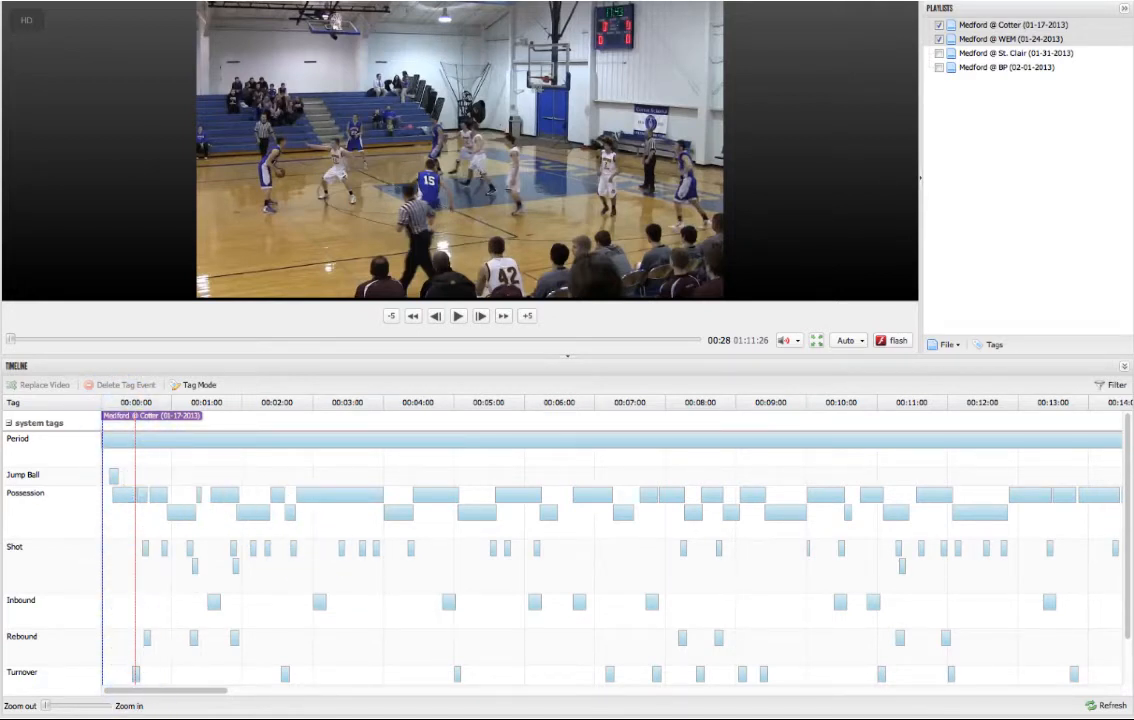
left_click_drag(148, 697, 716, 704)
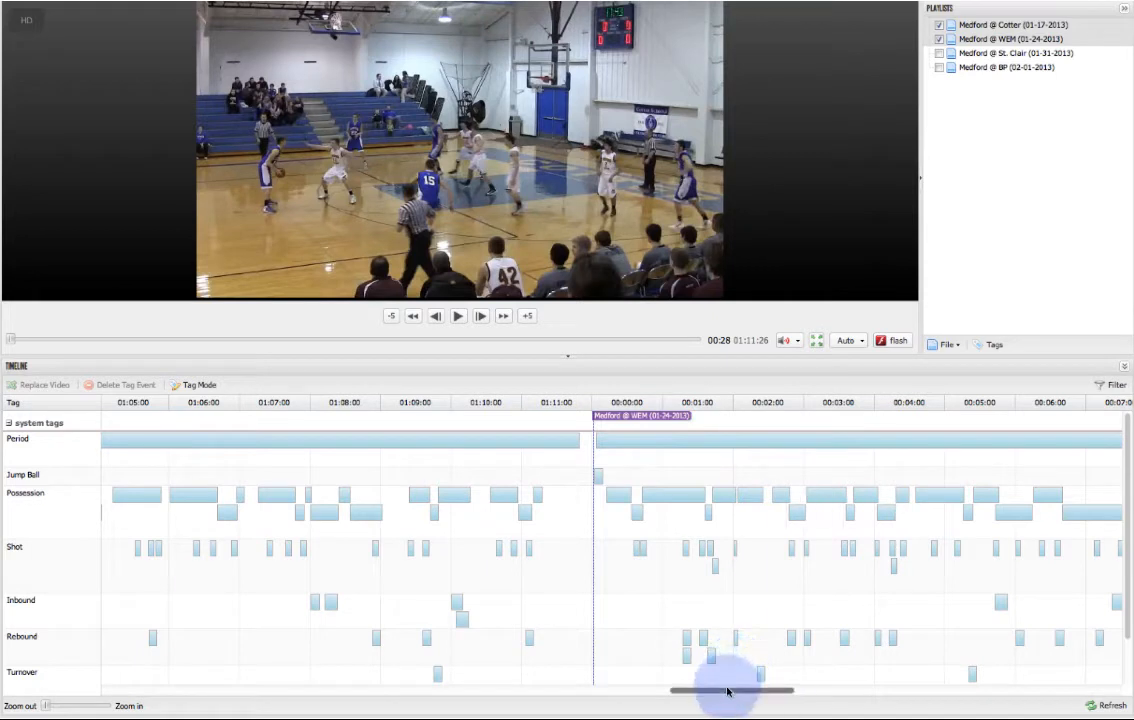
left_click_drag(727, 691, 300, 700)
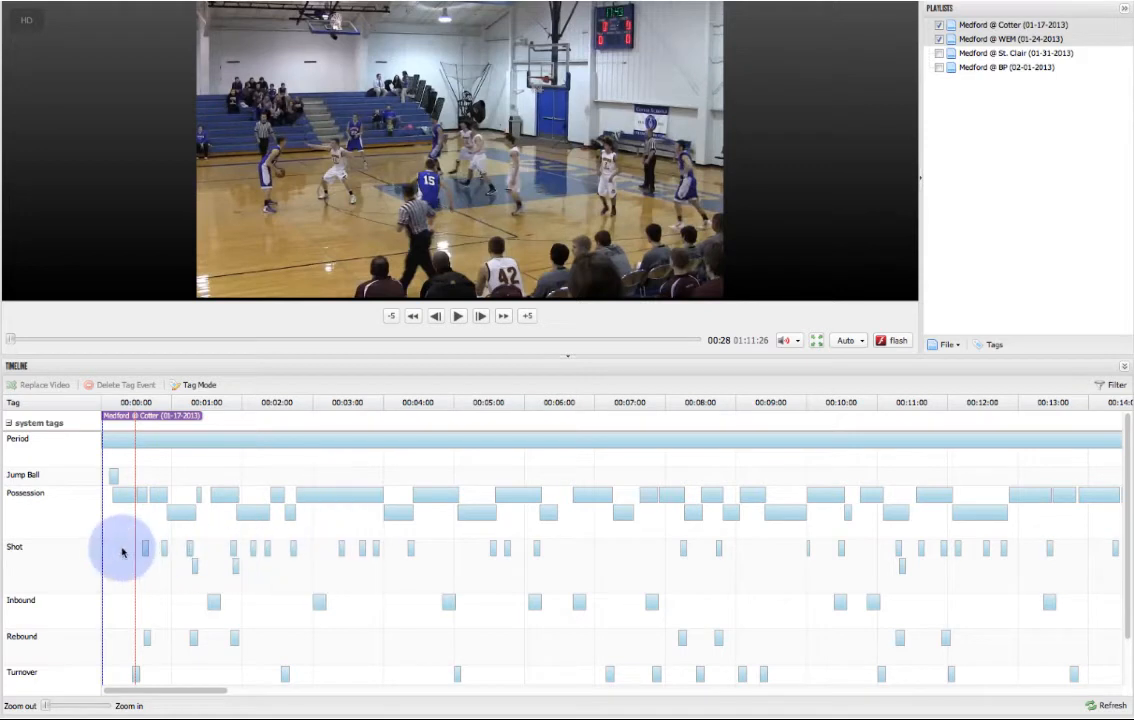
left_click(342, 558)
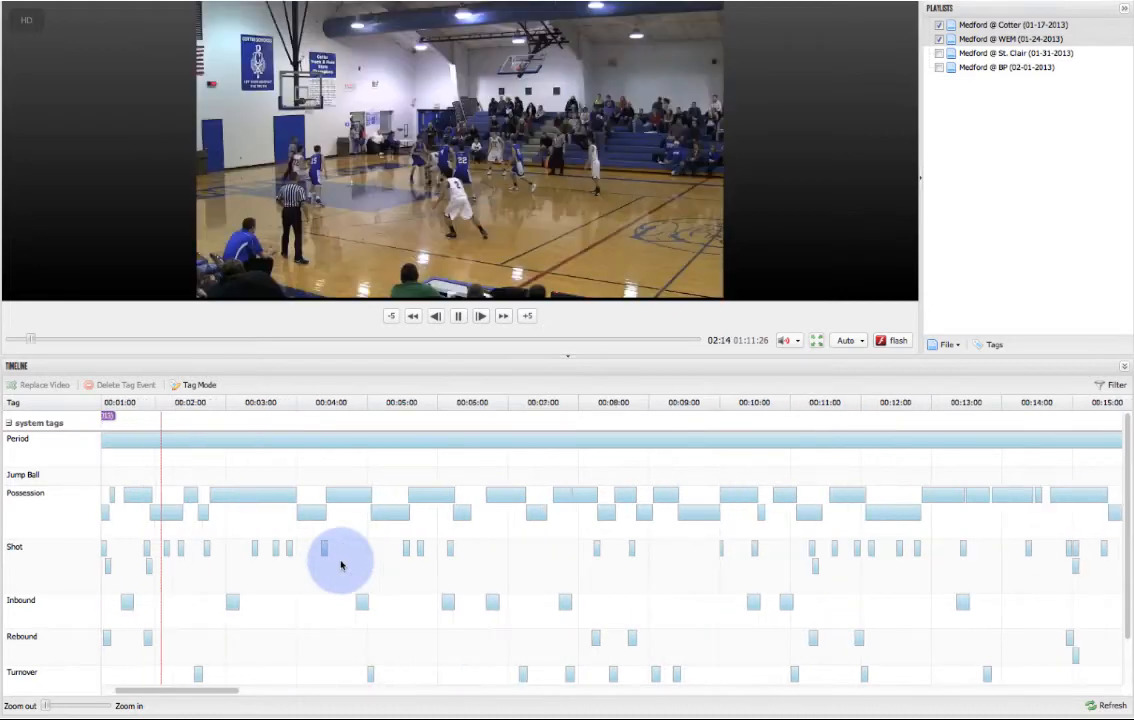
left_click(340, 565)
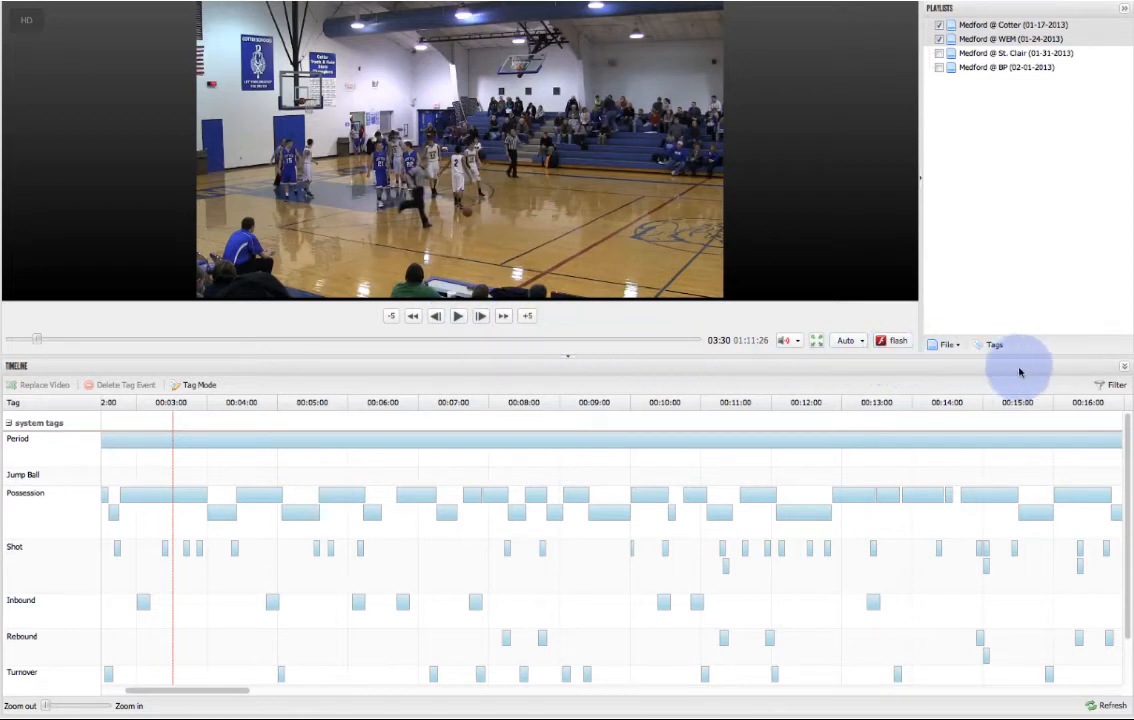
Step: Filter the selected playlists for possession clips of the team Medford
left_click(1108, 386)
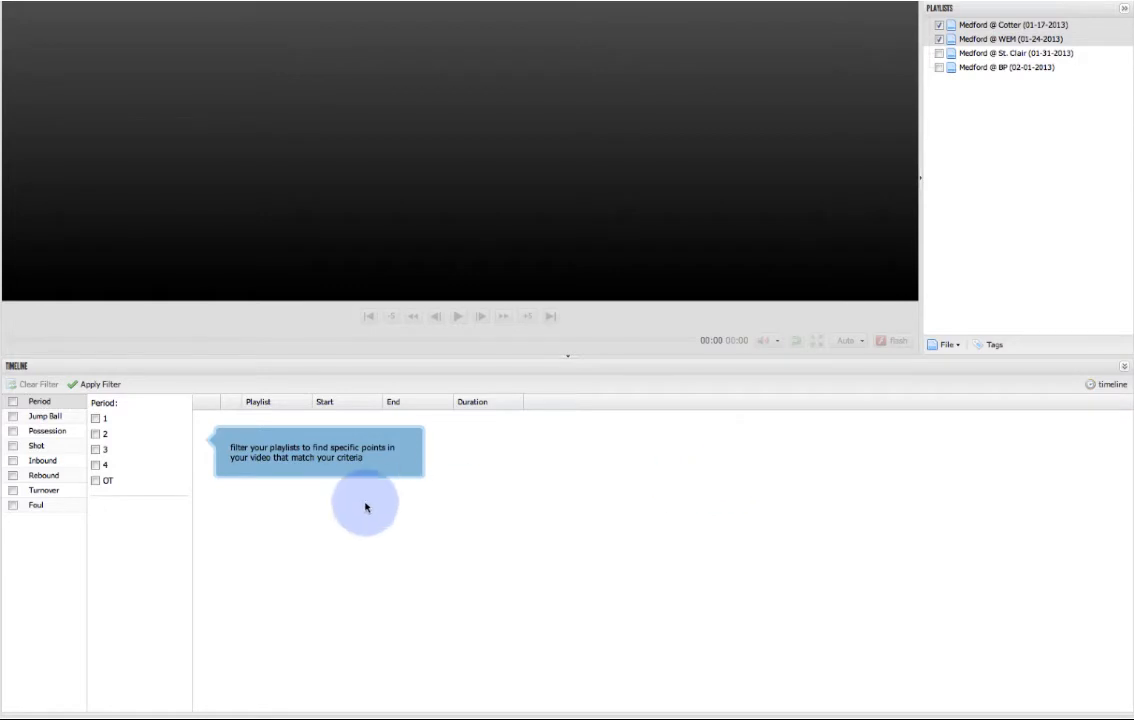
left_click(47, 431)
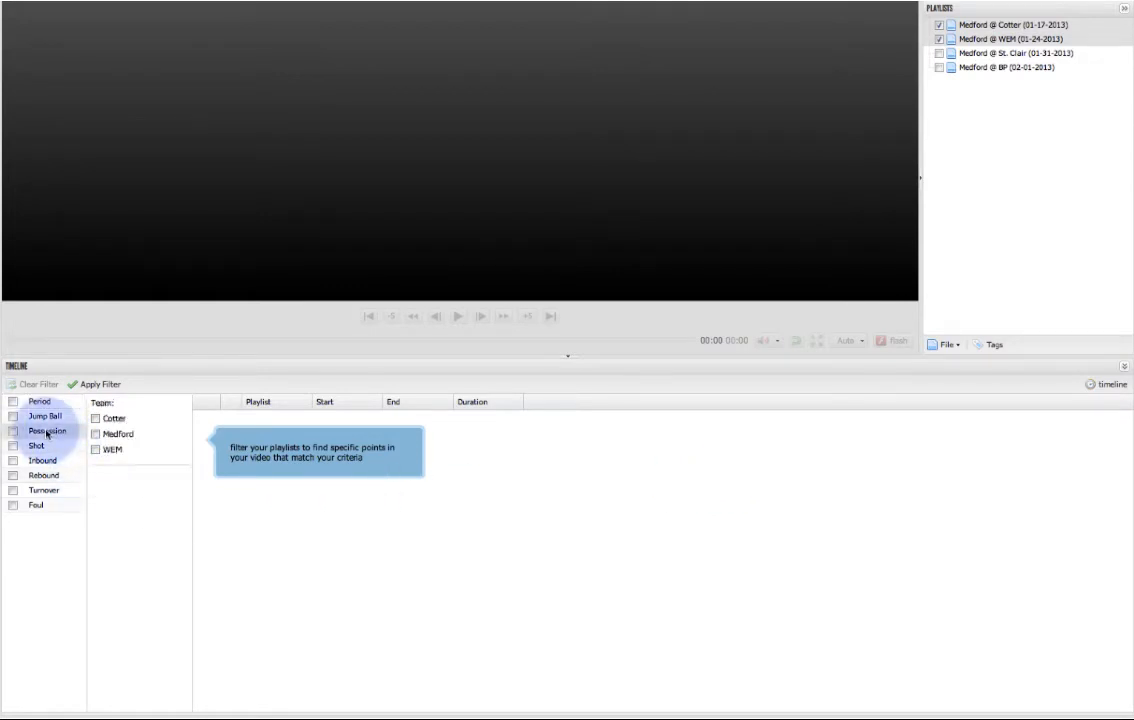
left_click(96, 434)
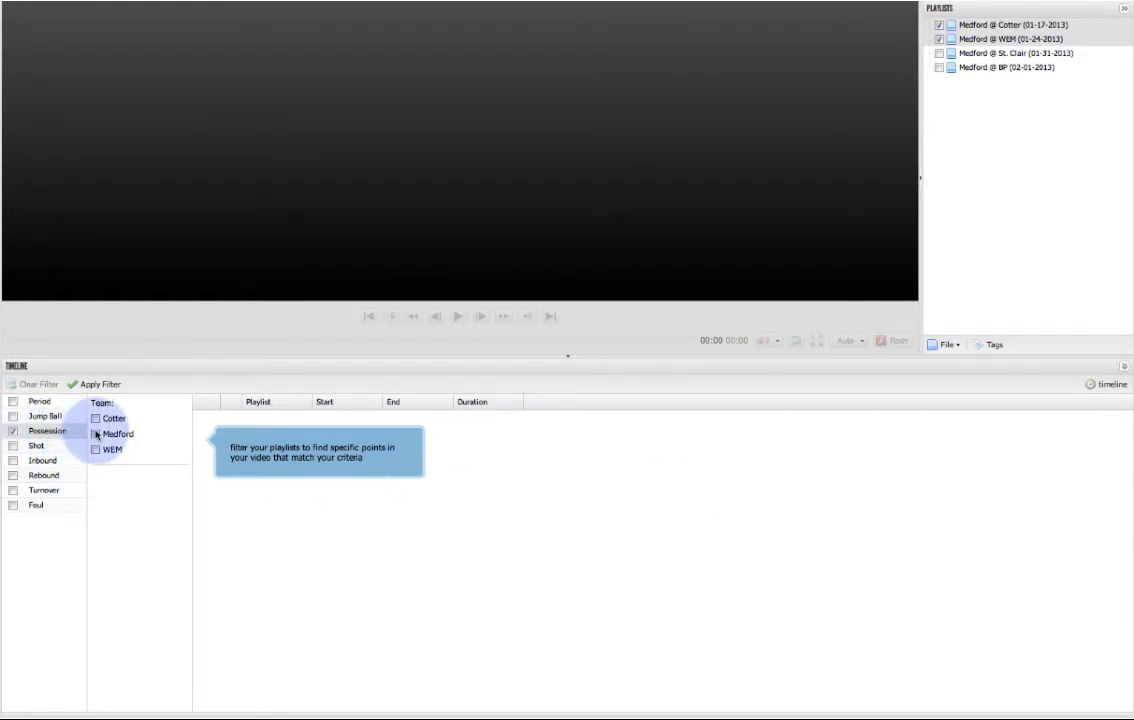
left_click(100, 385)
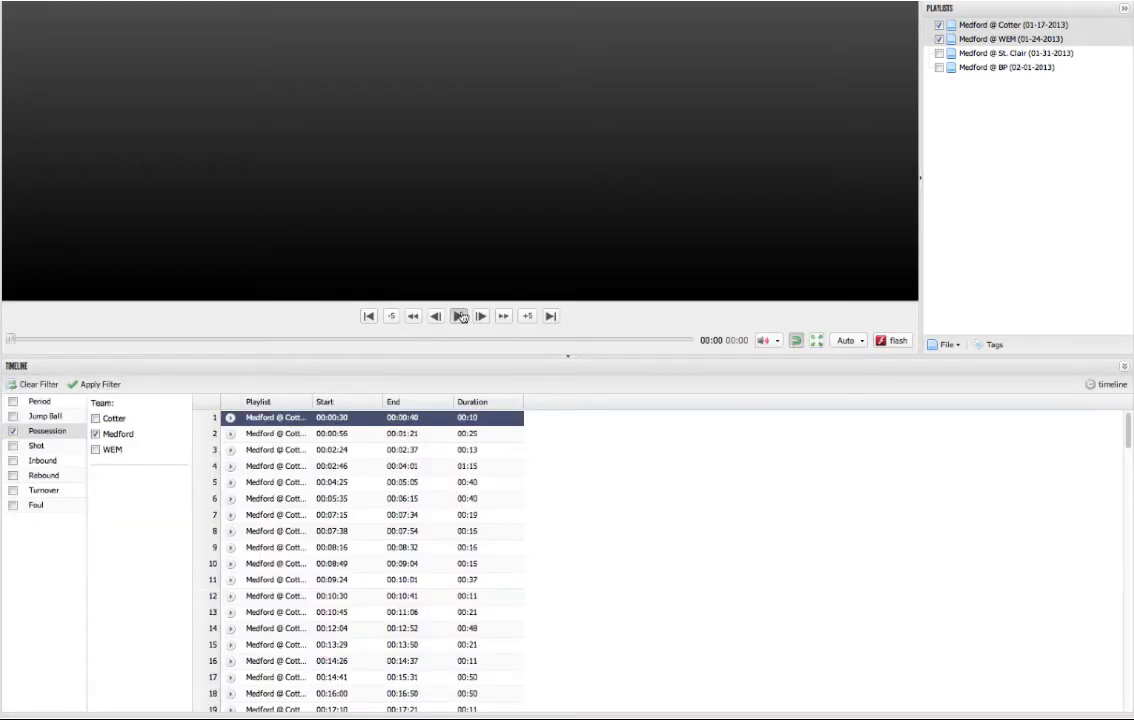
Step: Play the first two filtered possession clips and clip 17 from the list, and pause playback
left_click(460, 316)
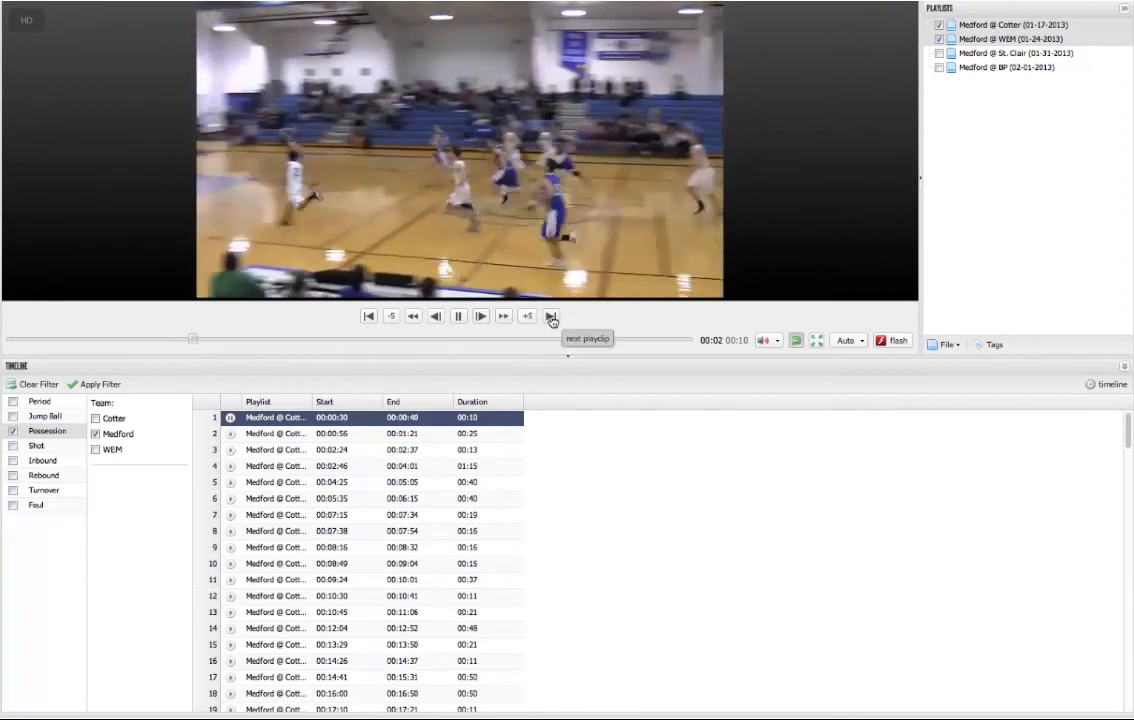
left_click(550, 317)
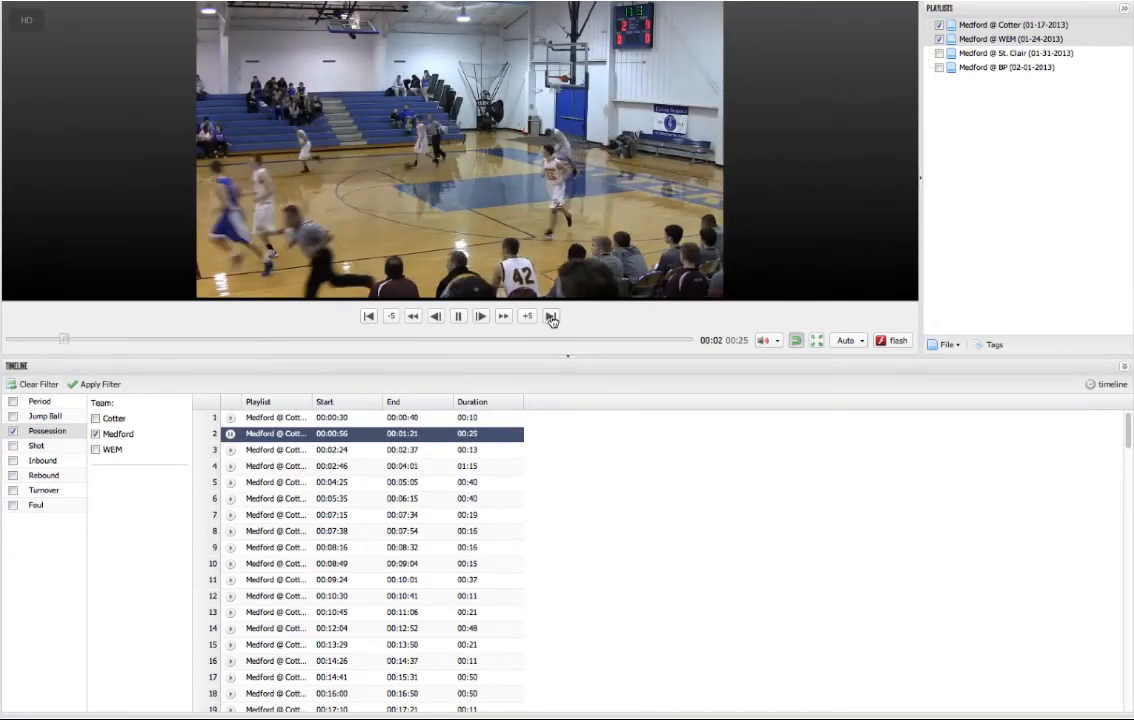
scroll(340, 561, "down", 3)
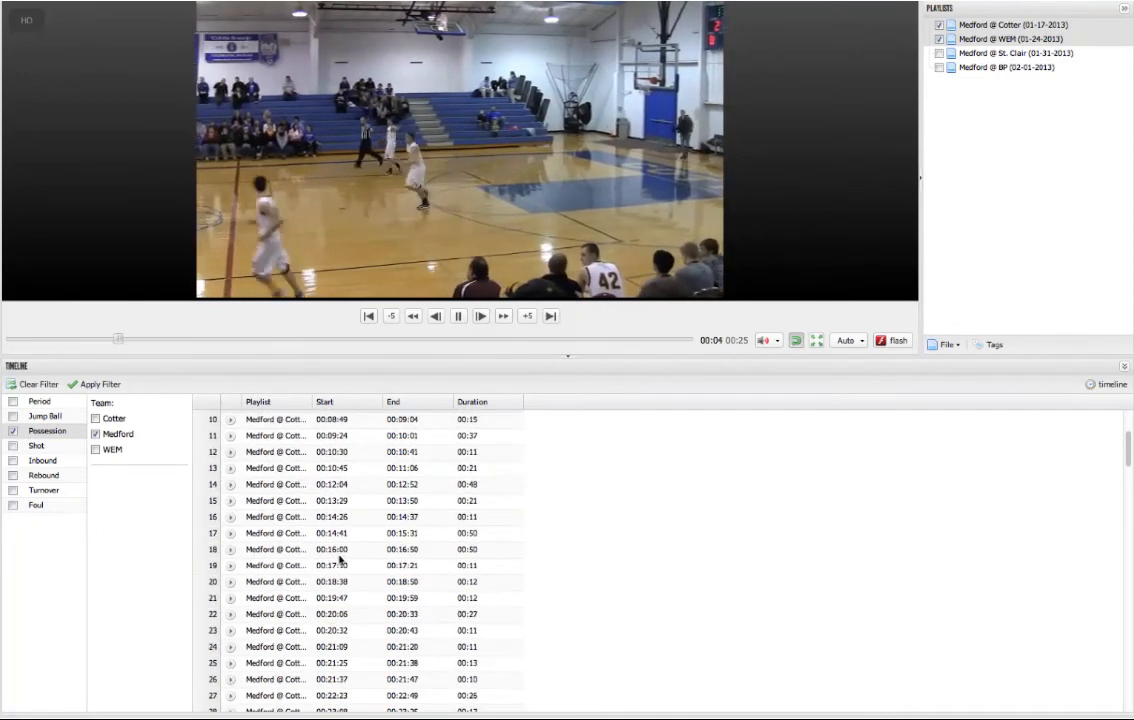
left_click(231, 537)
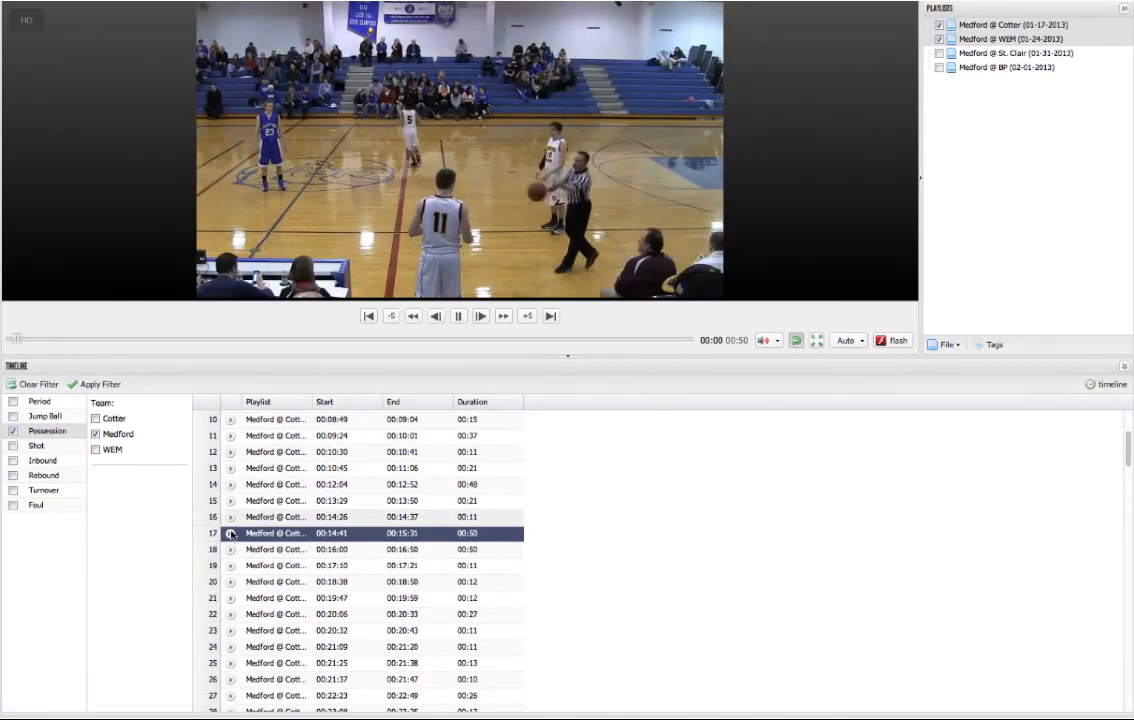
left_click(458, 317)
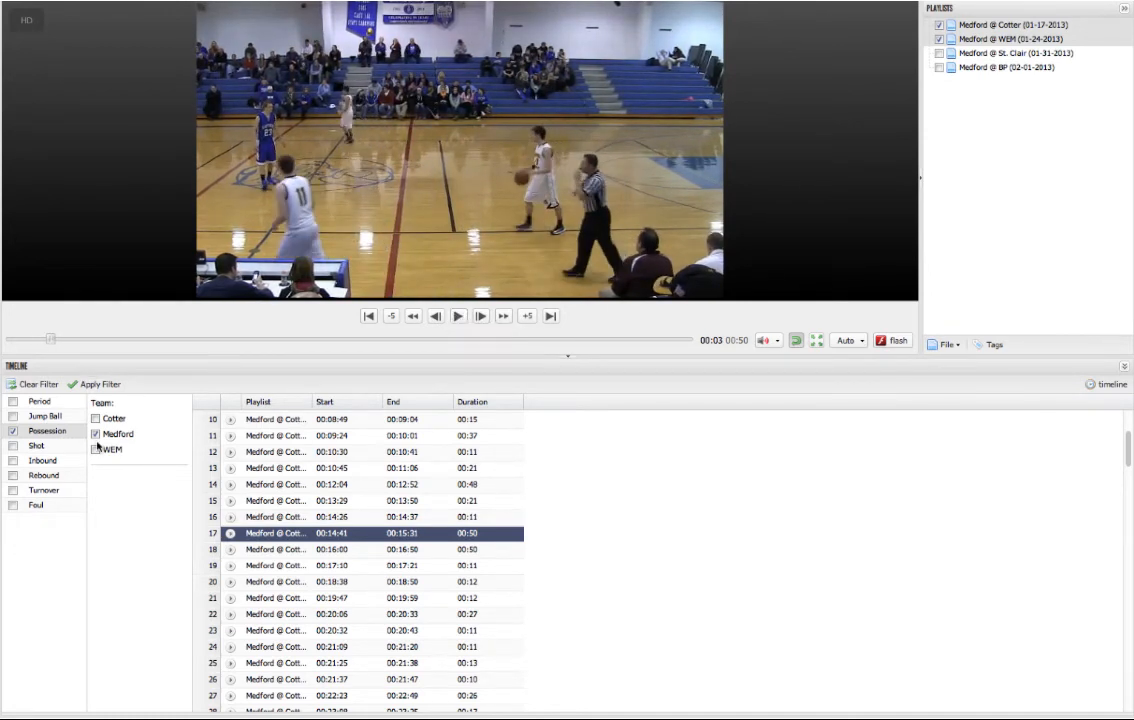
Step: Add the Shot tag to the Medford possession filter and apply it
left_click(14, 449)
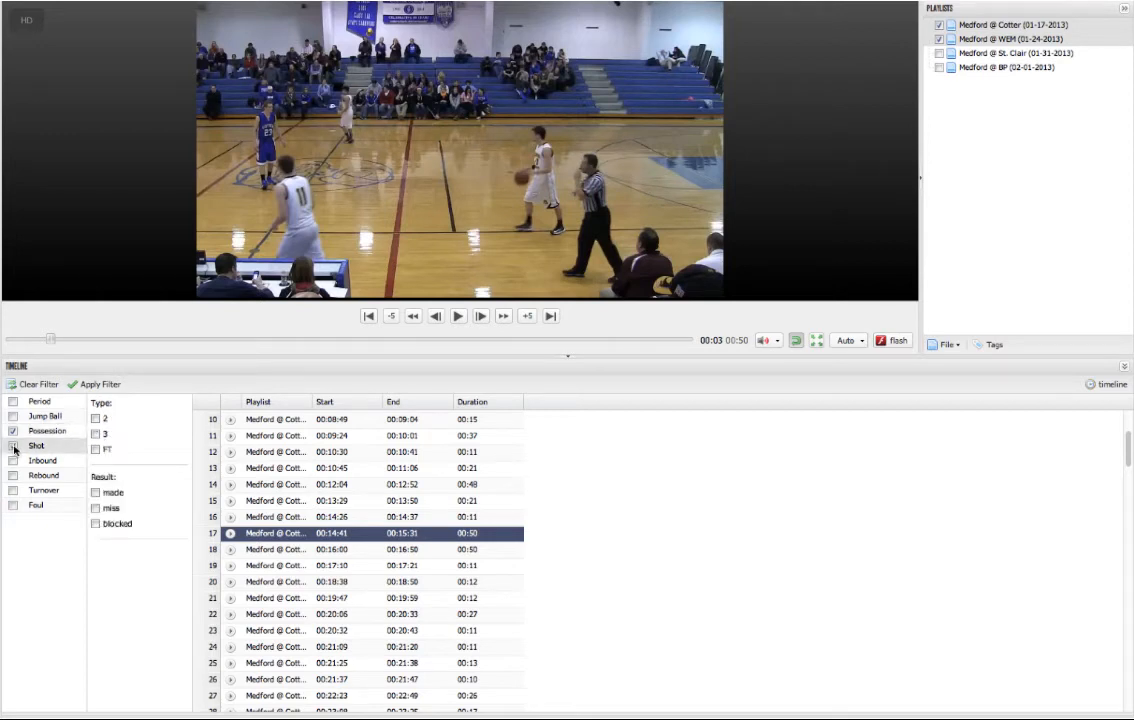
left_click(14, 447)
left_click(87, 384)
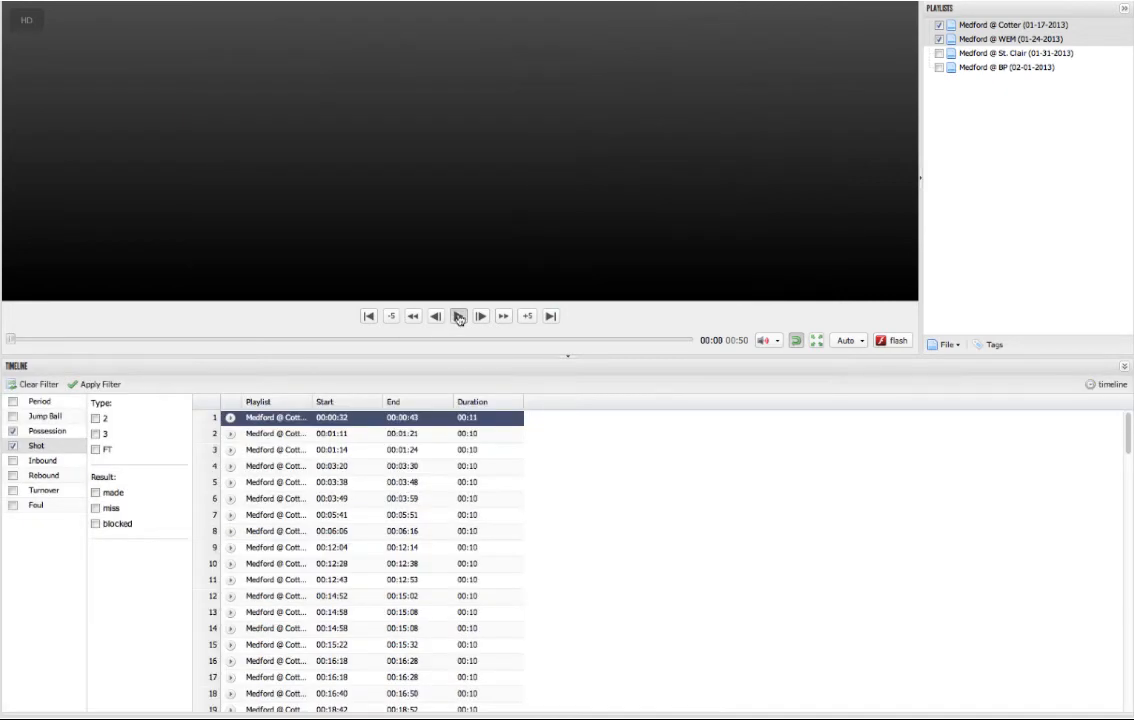
Step: Play the first filtered shot clip, skip to the next one and pause it
left_click(459, 317)
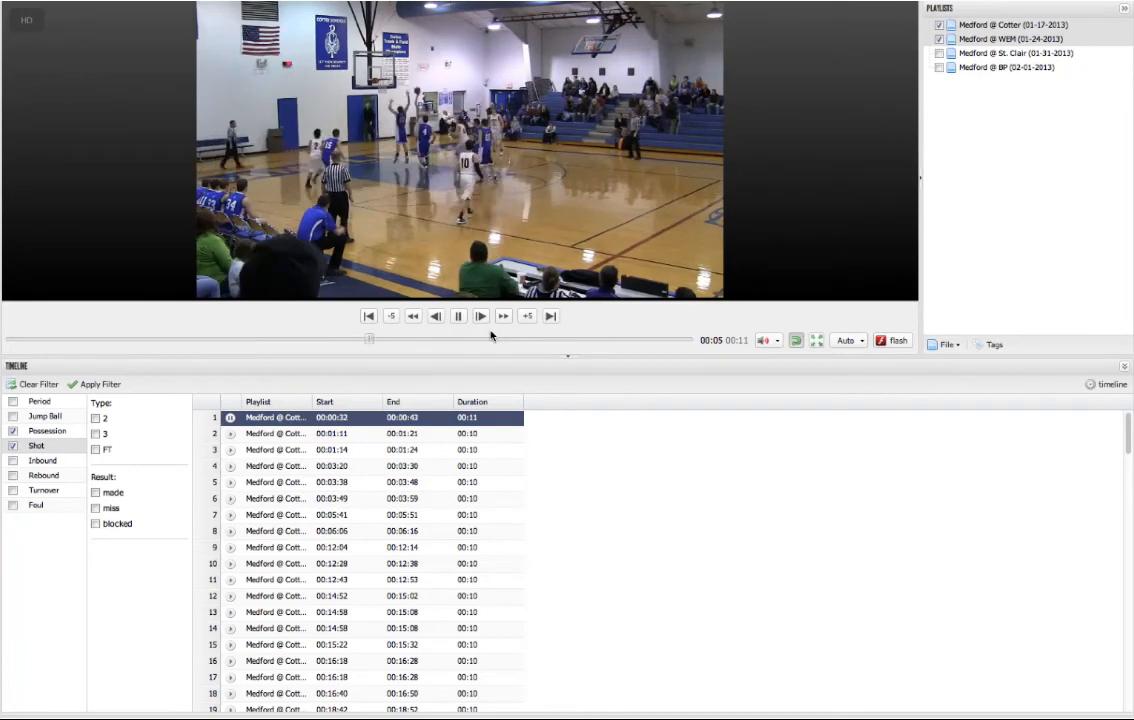
left_click(551, 318)
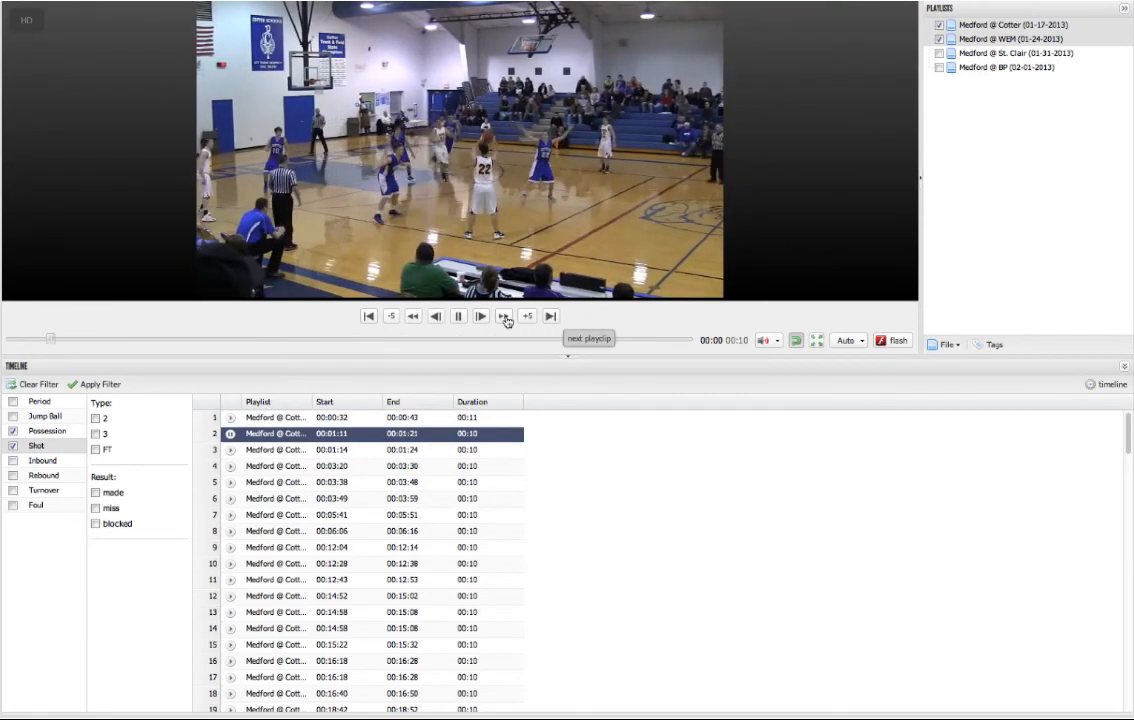
left_click(462, 318)
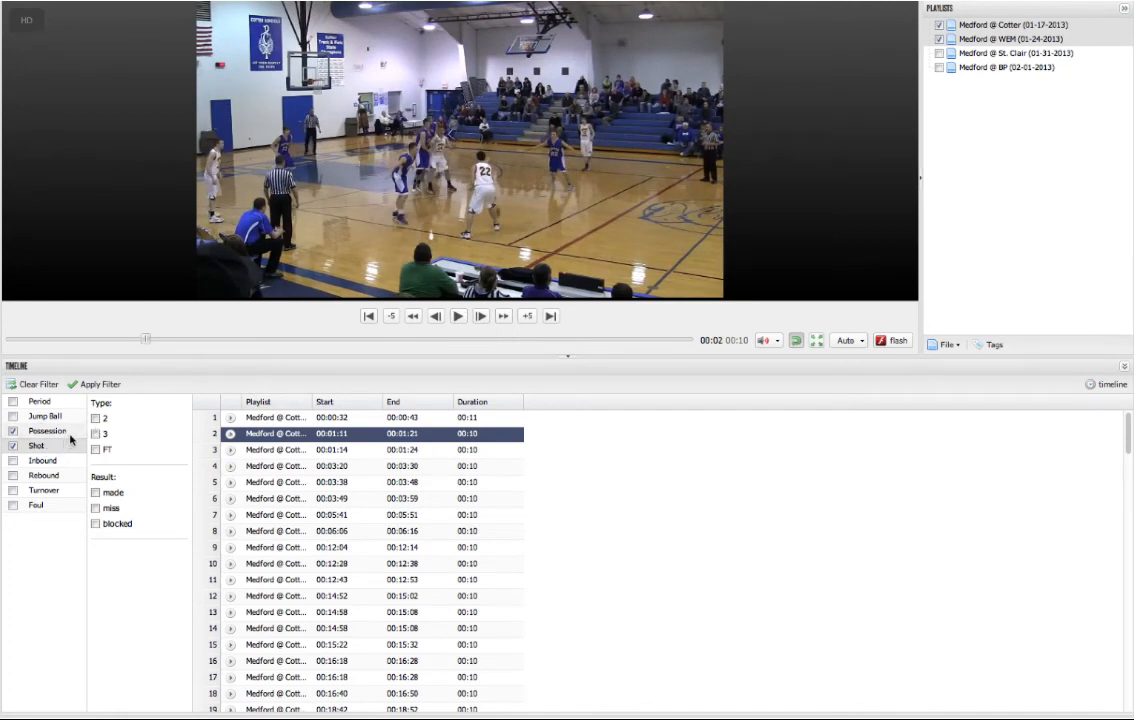
Step: Narrow the shot filter to type 2 with the result made, and play the first matching clip
left_click(96, 419)
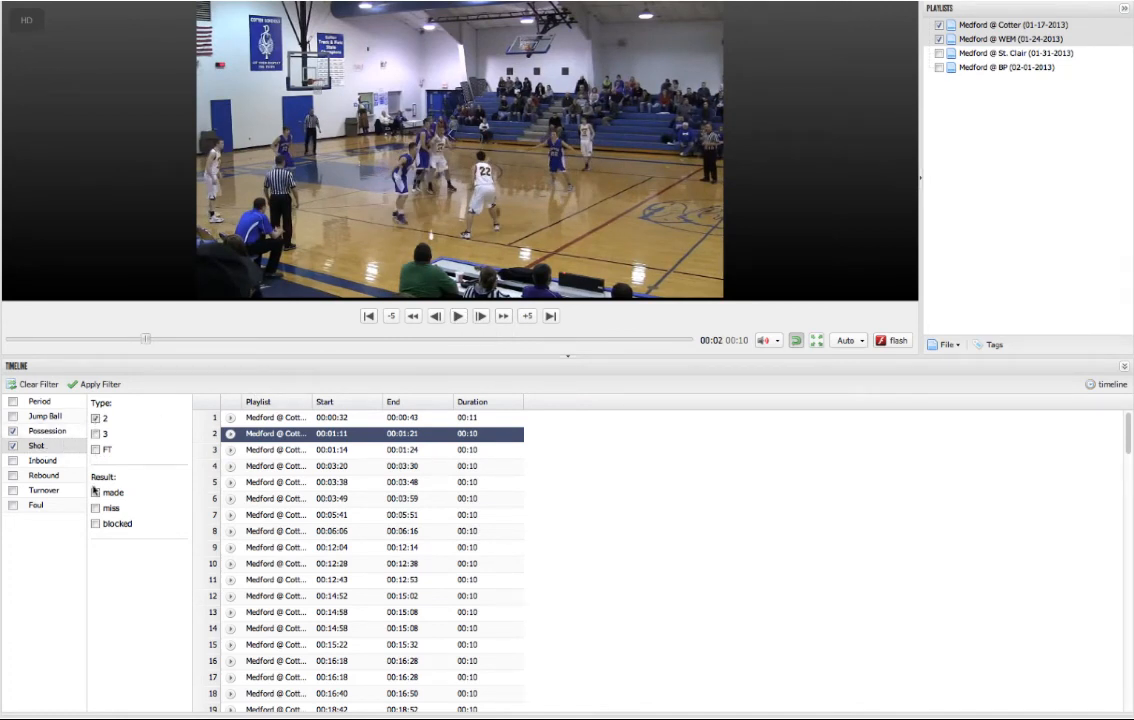
left_click(95, 493)
left_click(102, 384)
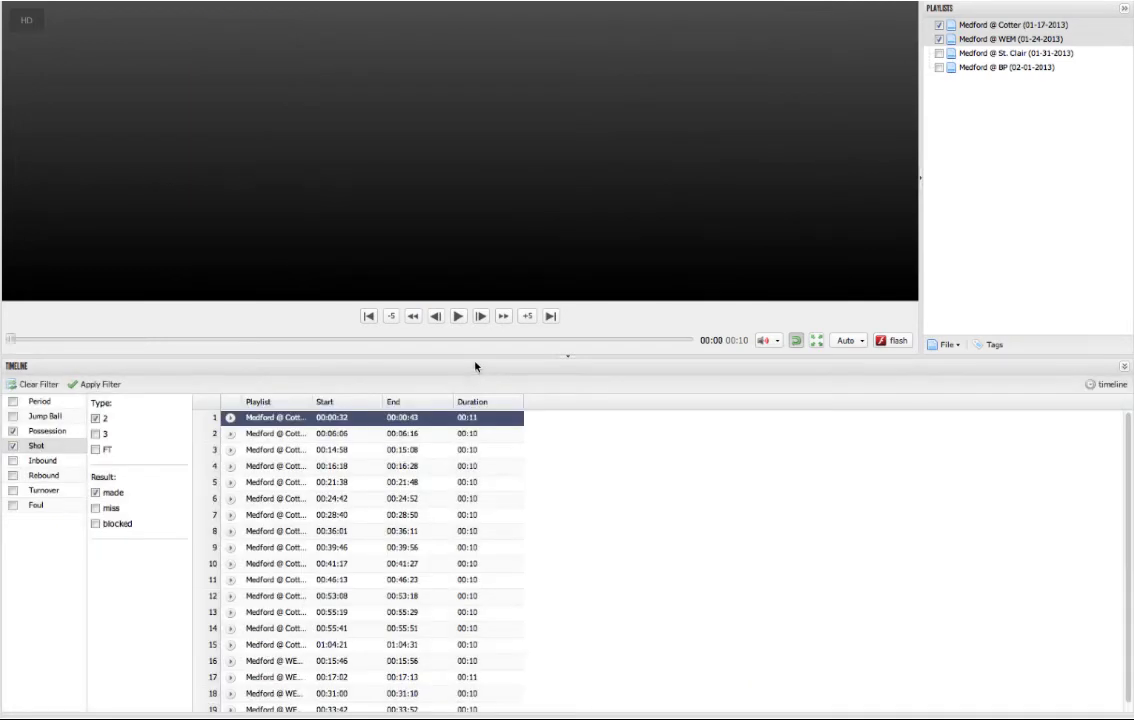
left_click(459, 316)
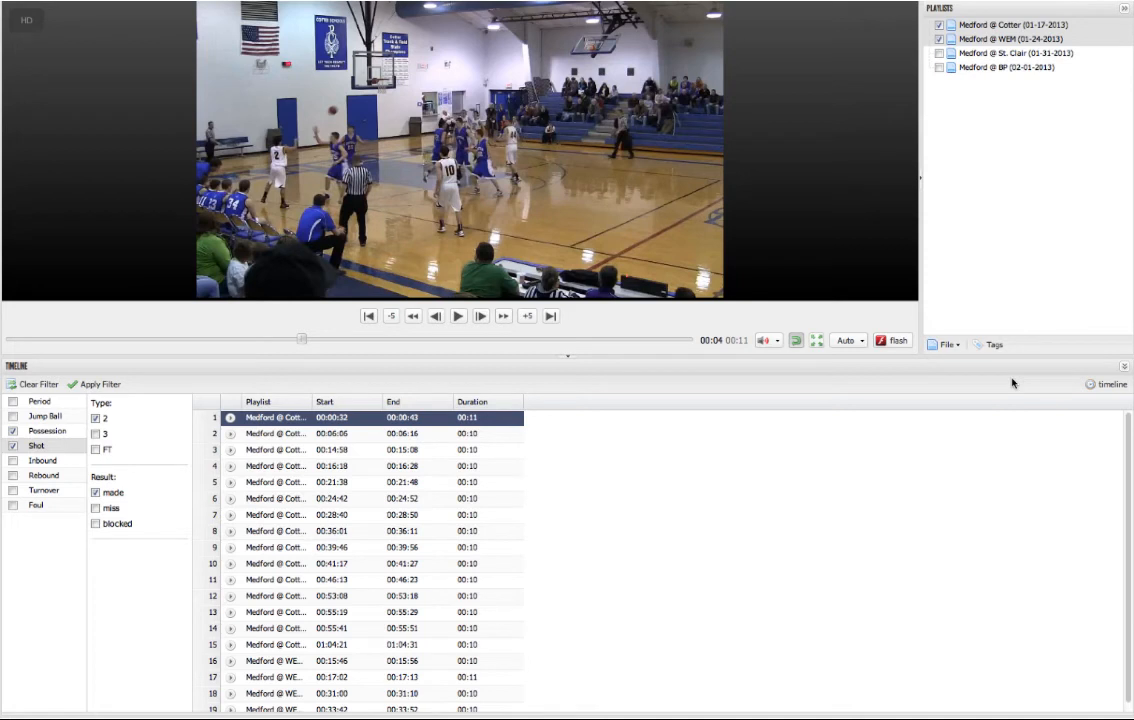
Step: Return to the timeline view, and review the system tags and their metadata in the tag editor
left_click(1086, 386)
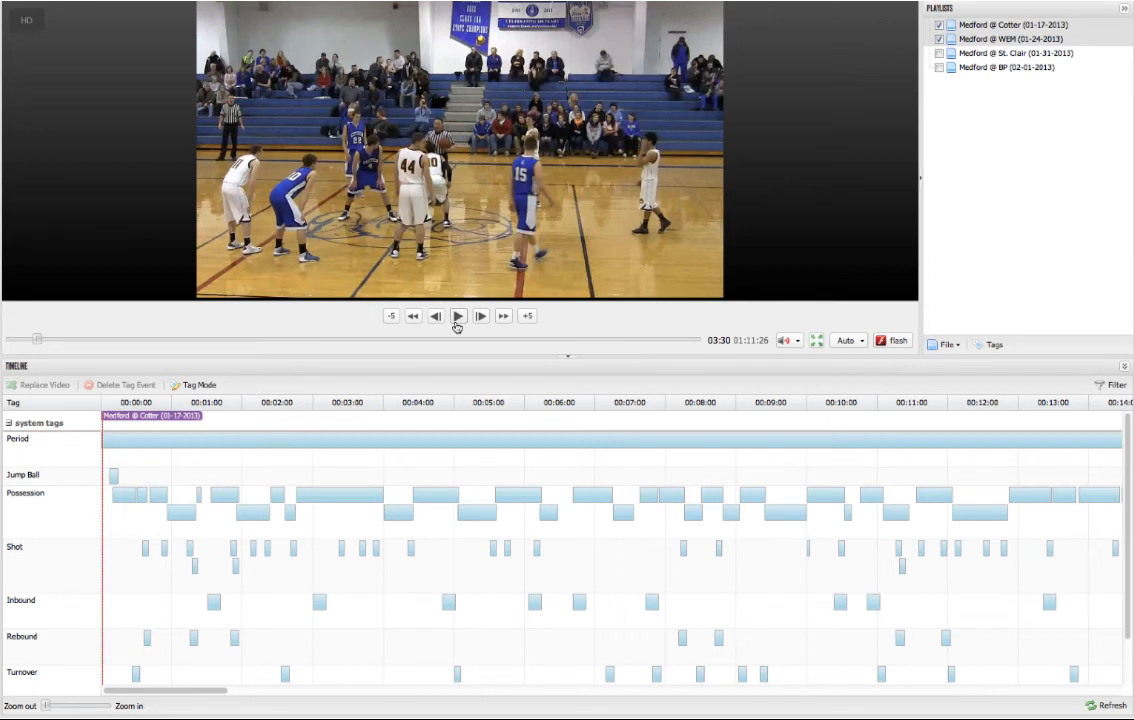
left_click(993, 349)
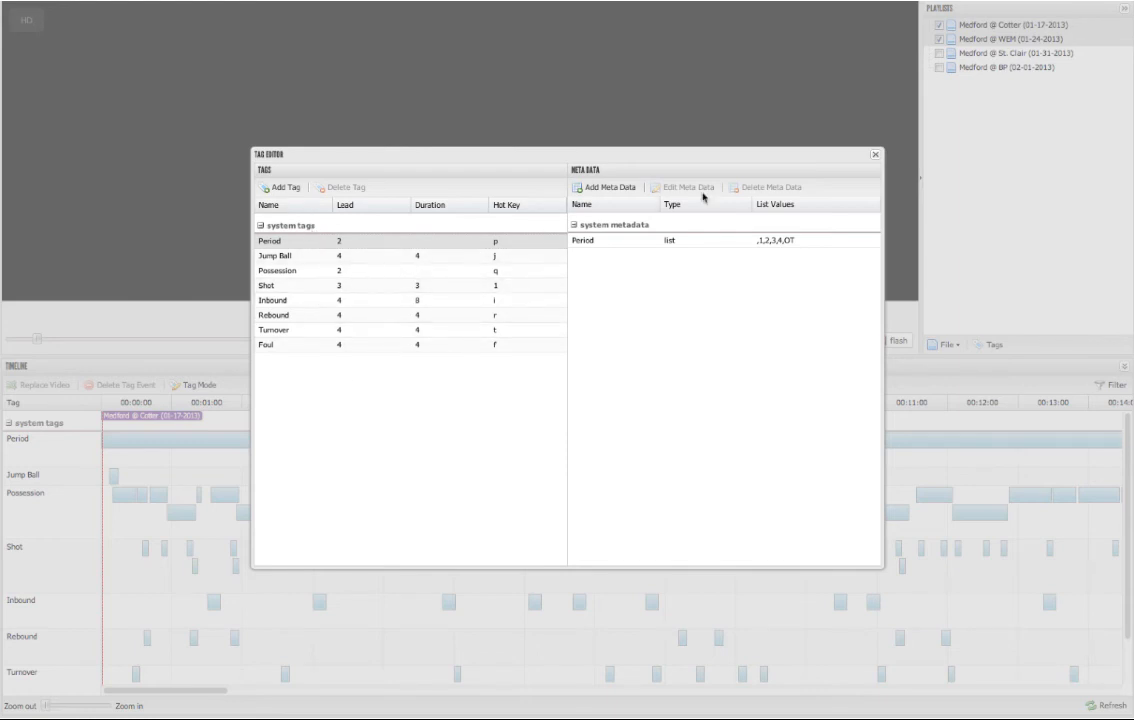
left_click(875, 157)
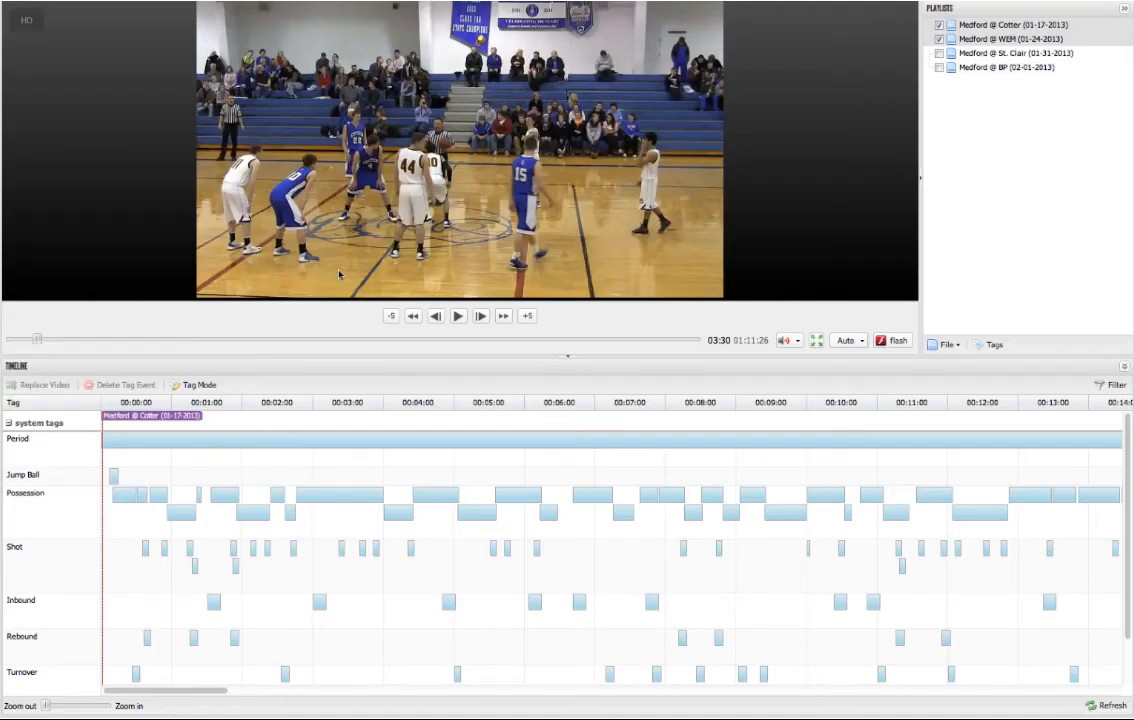
Step: Switch the timeline to tag mode for tagging events in the game video
left_click(194, 385)
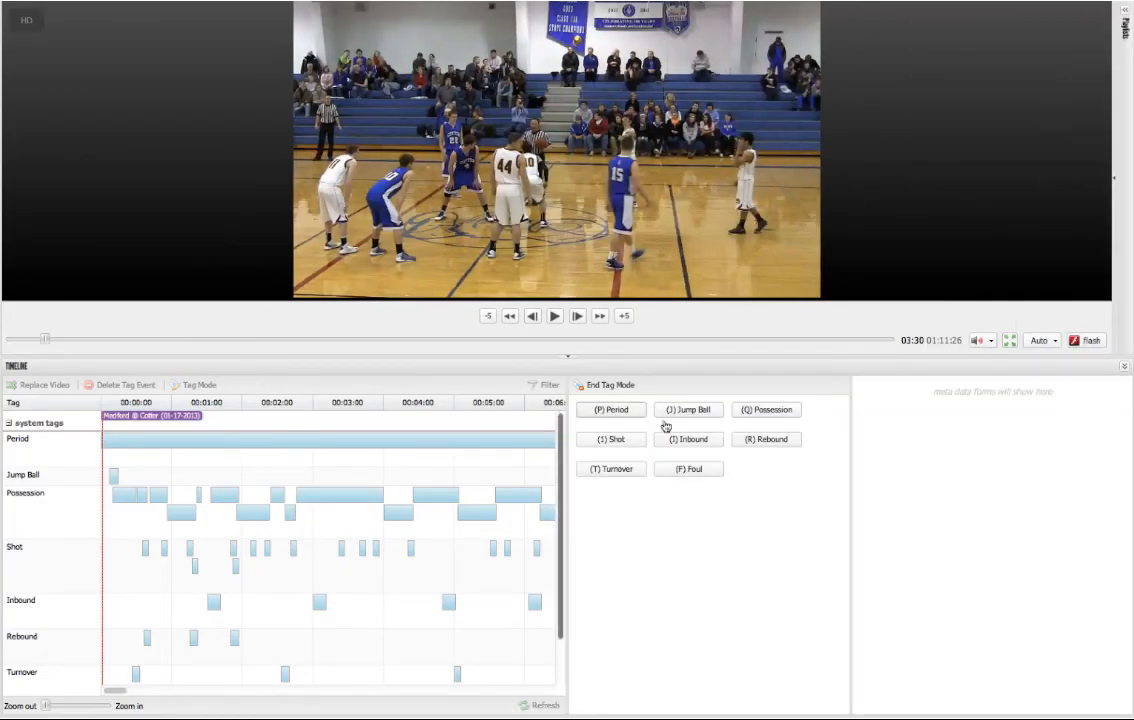